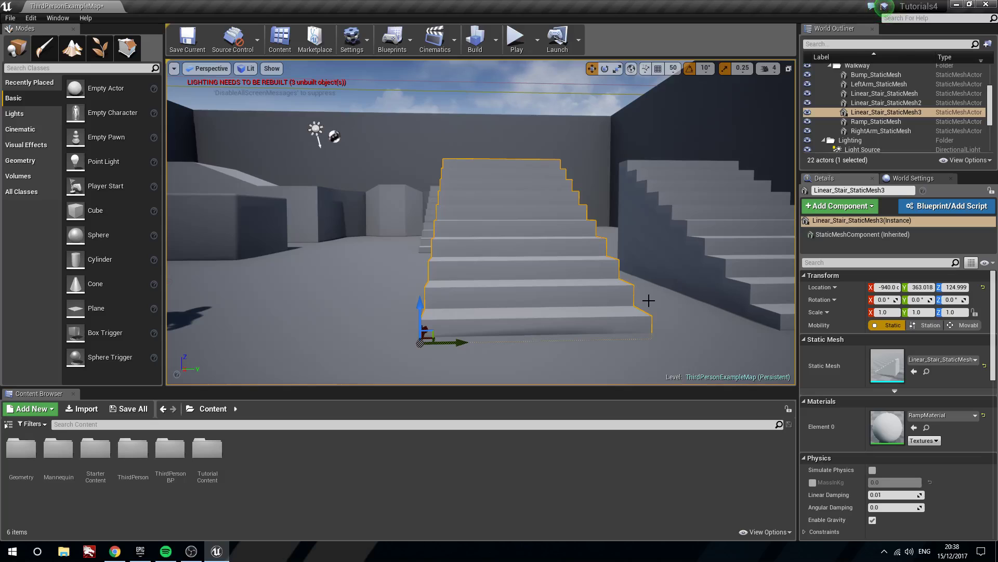
Examine the pivot positions of the two neighbouring staircases, selecting each one in turn.
{"action": "right_click_drag", "start_coordinate": [421, 249], "coordinate": [460, 286]}
{"action": "right_click_drag", "start_coordinate": [691, 265], "coordinate": [701, 238]}
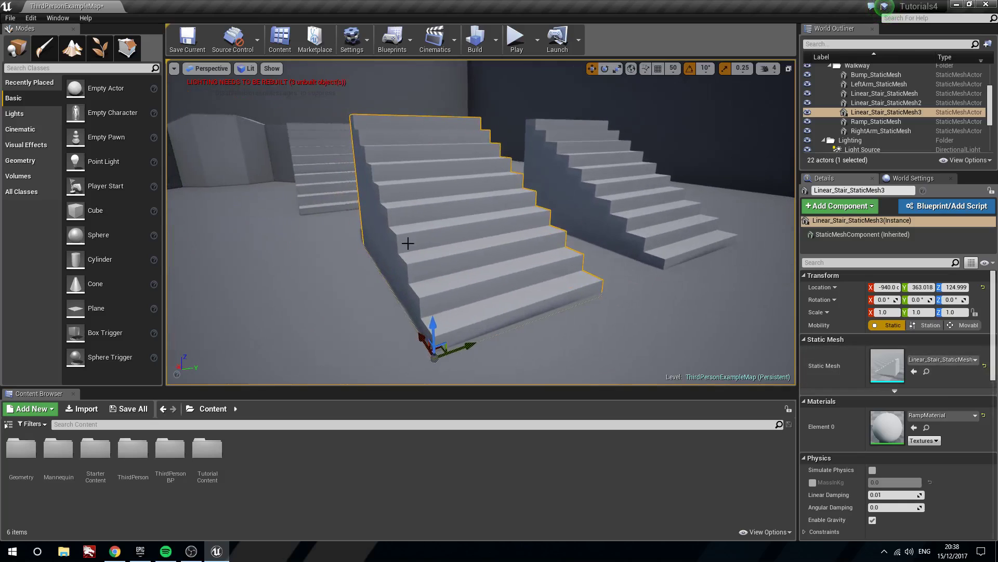
{"action": "left_click", "coordinate": [599, 201]}
{"action": "left_click", "coordinate": [497, 224]}
{"action": "left_click", "coordinate": [577, 221]}
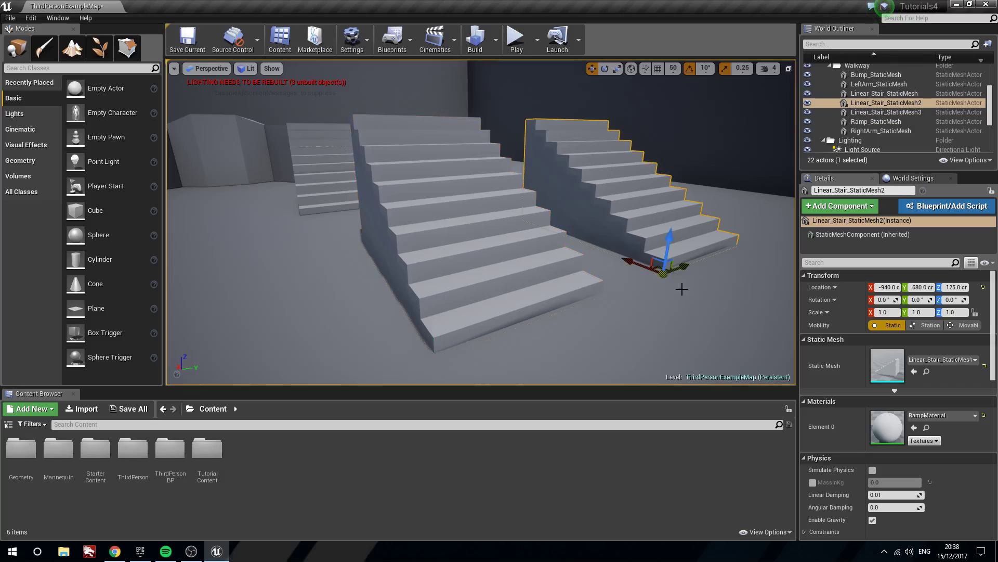
{"action": "left_click", "coordinate": [457, 317]}
{"action": "left_click", "coordinate": [632, 241]}
{"action": "left_click", "coordinate": [567, 298]}
{"action": "right_click_drag", "start_coordinate": [568, 299], "coordinate": [463, 296]}
Select the cube mesh, try moving it with its pivot, and undo the move.
{"action": "left_click", "coordinate": [463, 295]}
{"action": "mouse_move", "coordinate": [496, 330]}
{"action": "right_mouse_down"}
{"action": "mouse_move", "coordinate": [495, 364]}
{"action": "mouse_move", "coordinate": [496, 343]}
{"action": "right_mouse_up"}
{"action": "right_click_drag", "start_coordinate": [463, 312], "coordinate": [495, 325]}
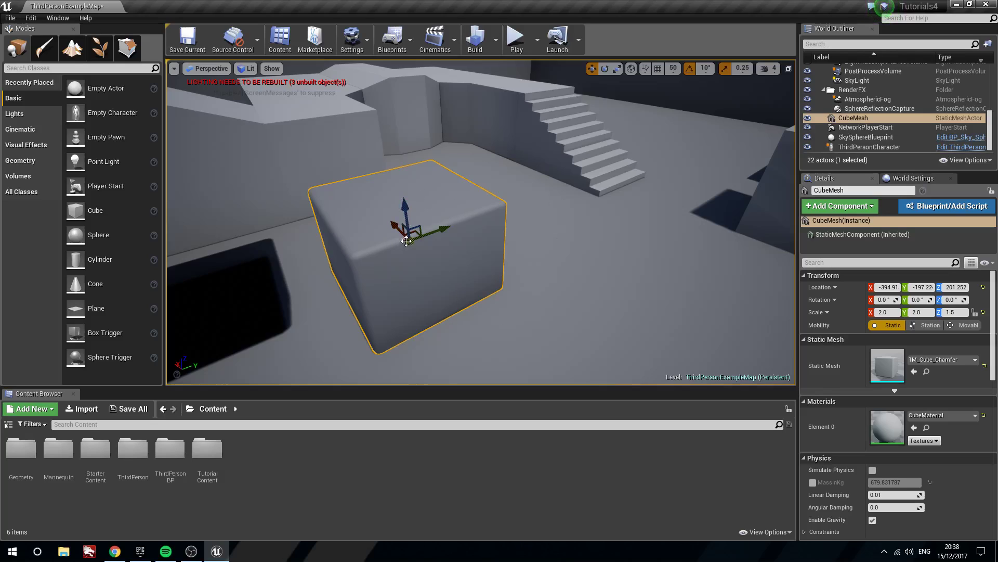
{"action": "left_click_drag", "start_coordinate": [410, 240], "coordinate": [425, 205]}
{"action": "key", "text": "ctrl+z"}
Offset the cube's pivot into the empty space beside it, try rotating the cube around that point, and undo the changes.
{"action": "right_click_drag", "start_coordinate": [424, 205], "coordinate": [457, 208]}
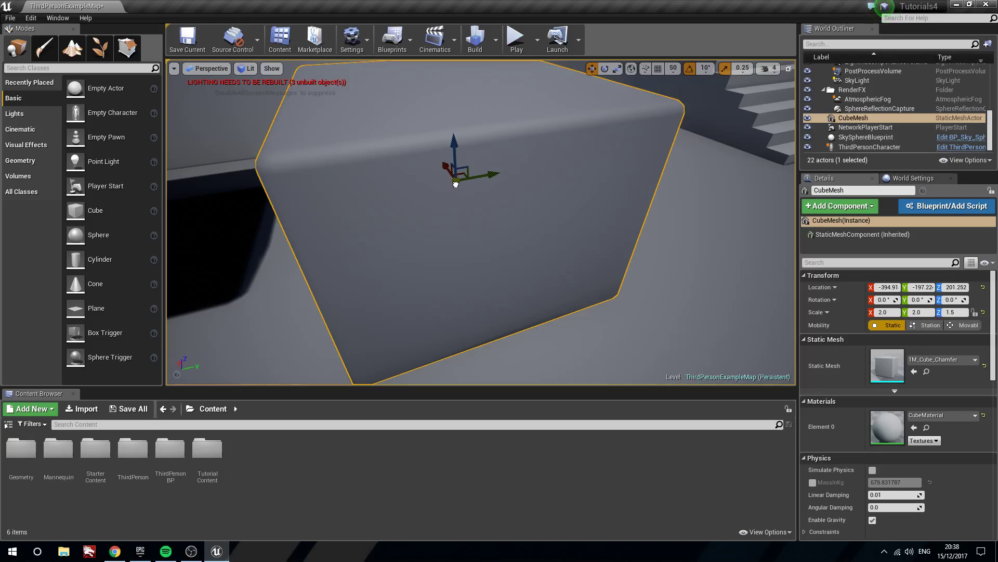
{"action": "middle_click_drag", "start_coordinate": [456, 184], "coordinate": [750, 153]}
{"action": "right_click_drag", "start_coordinate": [750, 153], "coordinate": [787, 122]}
{"action": "key", "text": "s"}
{"action": "key", "text": "e"}
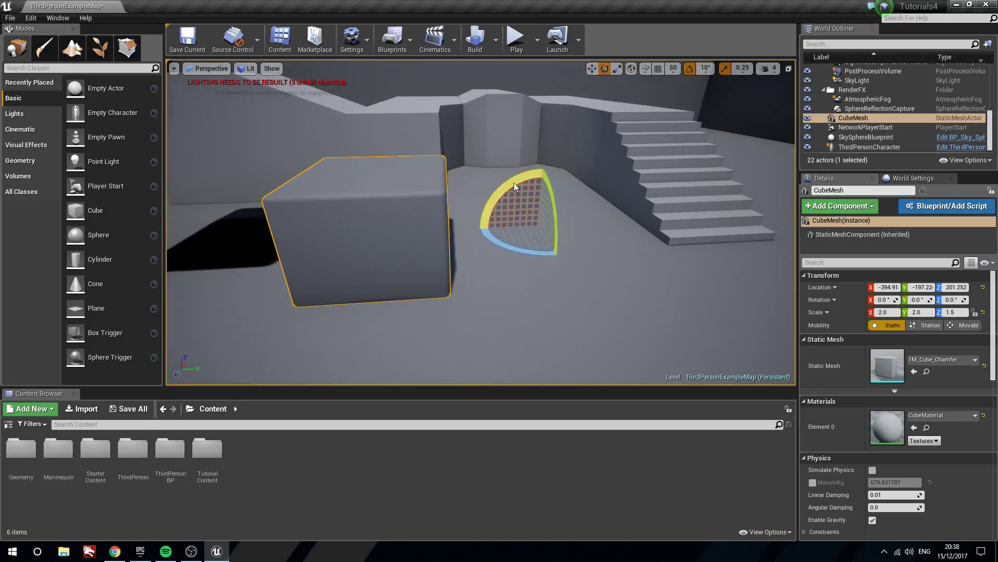
{"action": "left_click_drag", "start_coordinate": [503, 187], "coordinate": [498, 264]}
{"action": "key", "text": "r"}
{"action": "key", "text": "ctrl+z"}
{"action": "key", "text": "ctrl+z"}
{"action": "key", "text": "ctrl+z"}
{"action": "key", "text": "ctrl+z"}
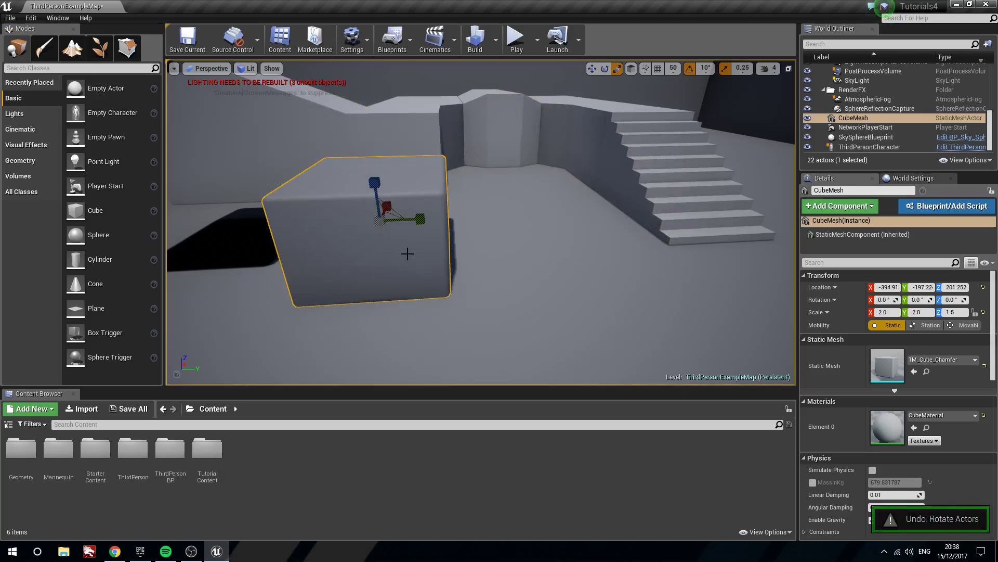
Frame the cube in translate mode and offset its pivot to a point in the air well away from the cube.
{"action": "key", "text": "f"}
{"action": "key", "text": "w"}
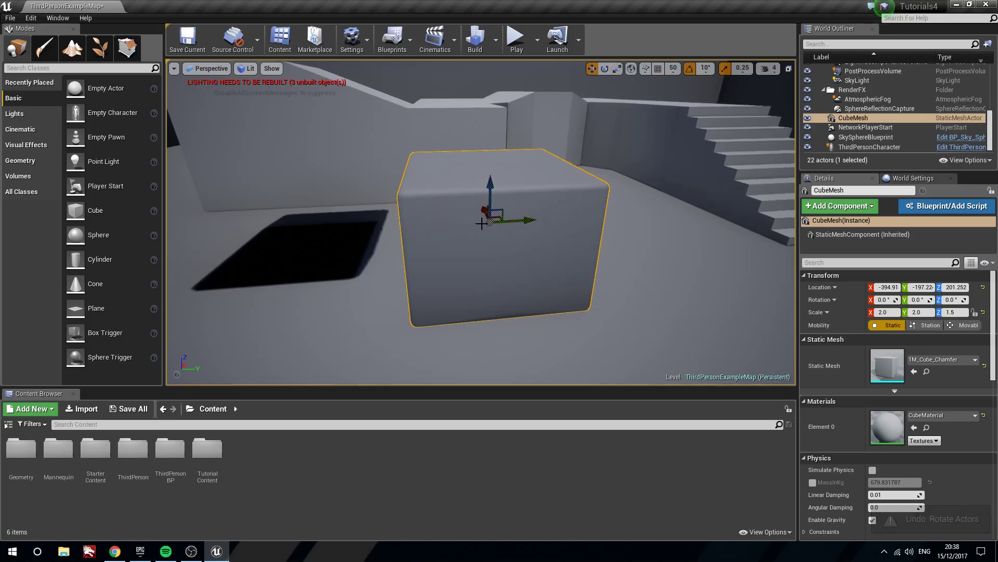
{"action": "scroll", "coordinate": [490, 222], "scroll_direction": "up", "scroll_amount": 2}
{"action": "middle_click_drag", "start_coordinate": [490, 223], "coordinate": [654, 73]}
{"action": "mouse_move", "coordinate": [457, 141]}
{"action": "right_mouse_down"}
{"action": "mouse_move", "coordinate": [481, 101]}
{"action": "mouse_move", "coordinate": [456, 141]}
{"action": "right_mouse_up"}
{"action": "key", "text": "s"}
{"action": "middle_click_drag", "start_coordinate": [448, 194], "coordinate": [474, 178]}
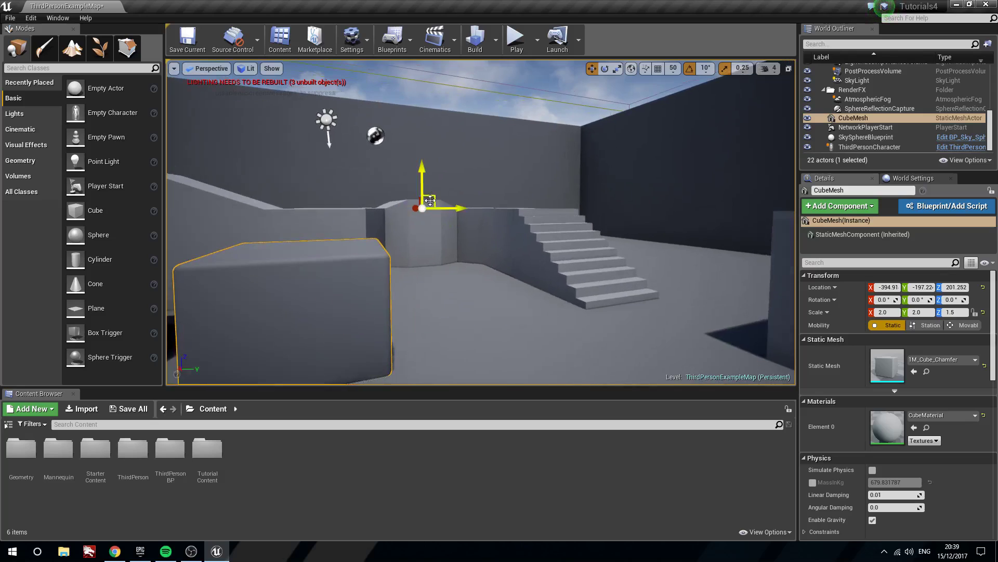
{"action": "middle_click_drag", "start_coordinate": [425, 208], "coordinate": [564, 74]}
{"action": "right_click_drag", "start_coordinate": [576, 113], "coordinate": [574, 68]}
{"action": "key", "text": "s"}
Try rotating the cube around its distant pivot and undo the rotations.
{"action": "key", "text": "e"}
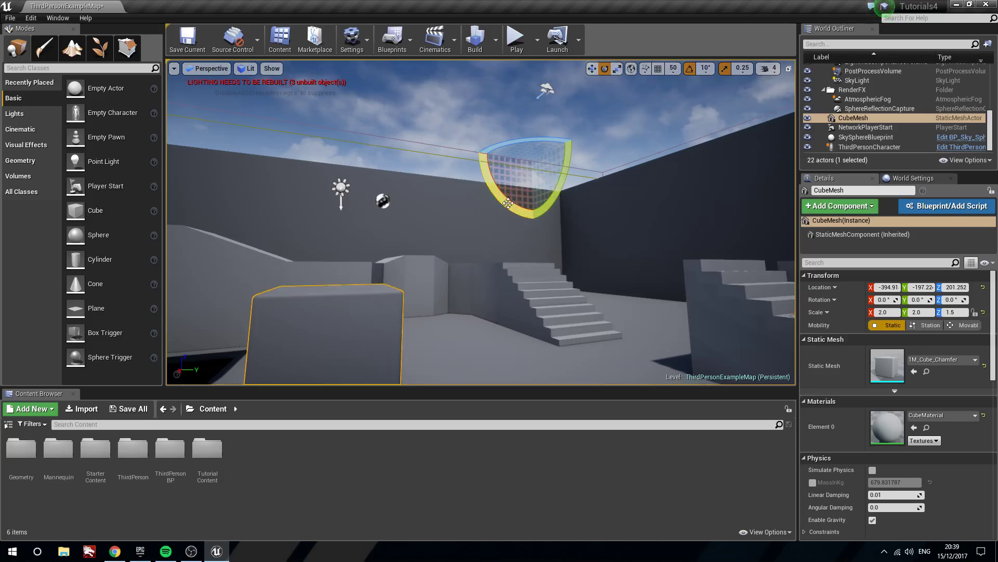
{"action": "left_click_drag", "start_coordinate": [490, 198], "coordinate": [474, 165]}
{"action": "left_click_drag", "start_coordinate": [554, 112], "coordinate": [470, 181]}
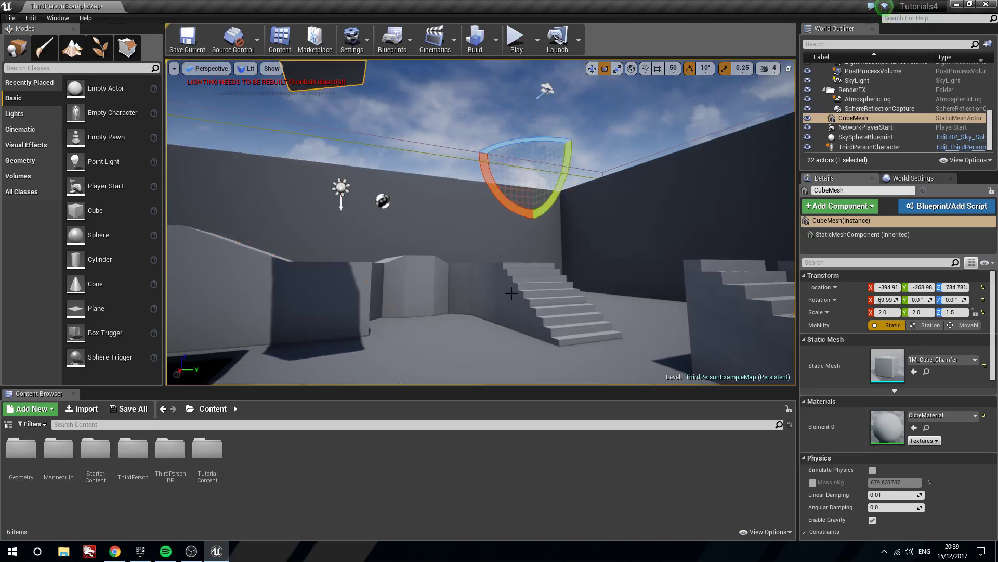
{"action": "key", "text": "ctrl+z"}
{"action": "key", "text": "ctrl+z"}
{"action": "right_click_drag", "start_coordinate": [514, 275], "coordinate": [567, 341]}
{"action": "key", "text": "w"}
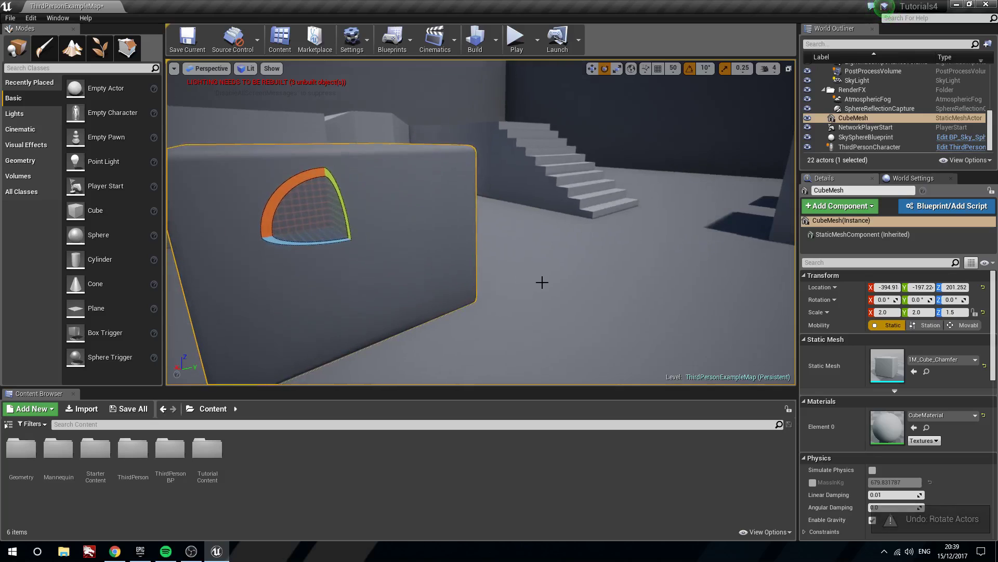
Return the cube to translate mode and vertex-snap its pivot to the cube's nearest top corner.
{"action": "key", "text": "w"}
{"action": "key", "text": "f"}
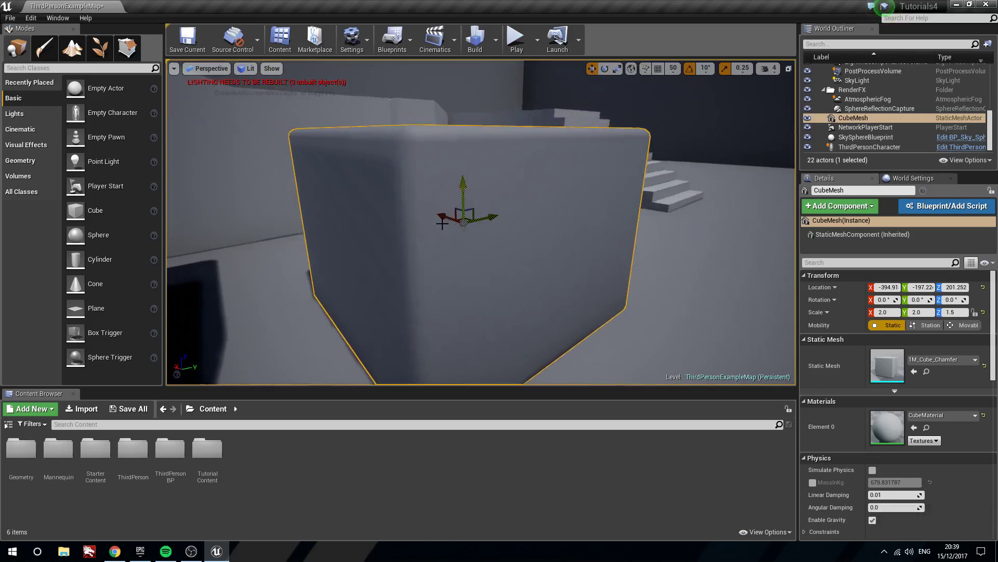
{"action": "right_click_drag", "start_coordinate": [442, 223], "coordinate": [461, 260]}
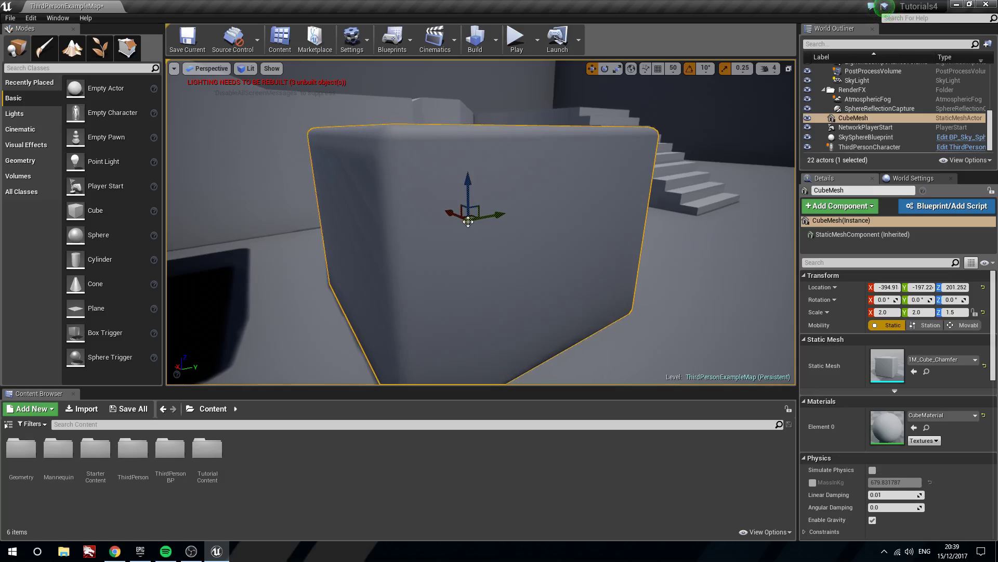
{"action": "mouse_move", "coordinate": [468, 221]}
{"action": "middle_mouse_down"}
{"action": "mouse_move", "coordinate": [472, 214]}
{"action": "mouse_move", "coordinate": [474, 231]}
{"action": "middle_mouse_up"}
{"action": "right_click_drag", "start_coordinate": [474, 232], "coordinate": [458, 255]}
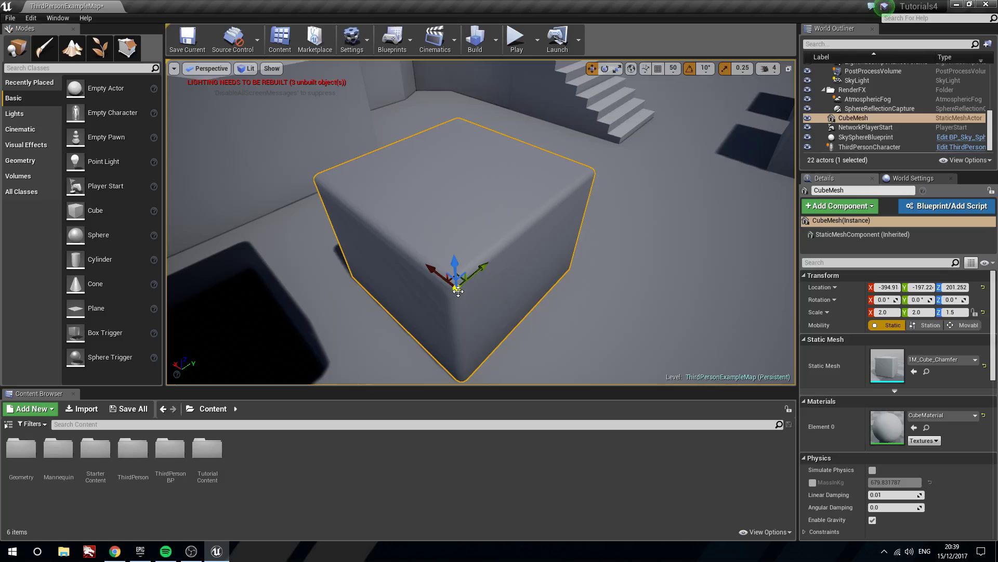
{"action": "middle_click_drag", "start_coordinate": [458, 291], "coordinate": [652, 98]}
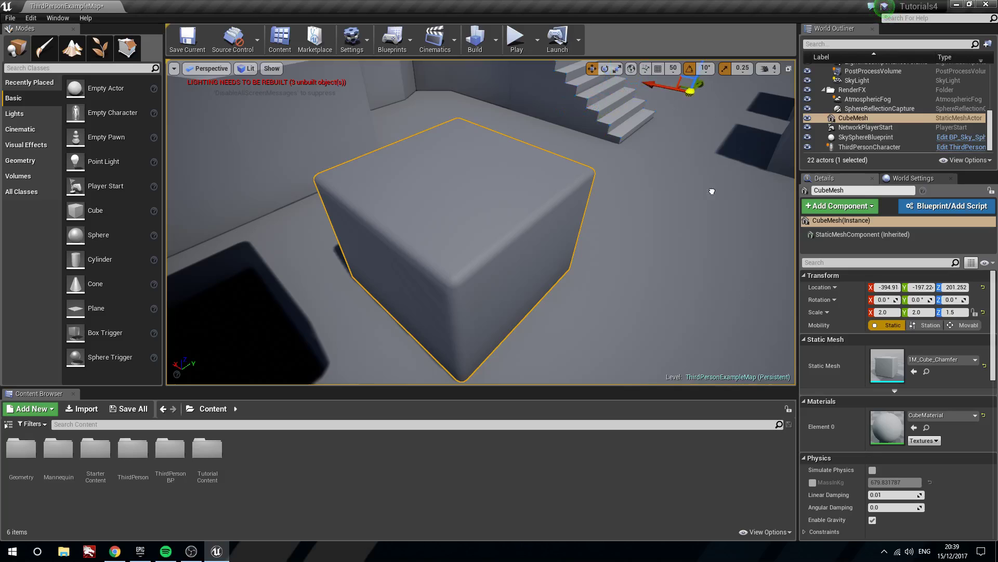
{"action": "middle_click_drag", "start_coordinate": [713, 192], "coordinate": [460, 272]}
Try rotating the cube around the snapped corner pivot and undo the rotation.
{"action": "key", "text": "e"}
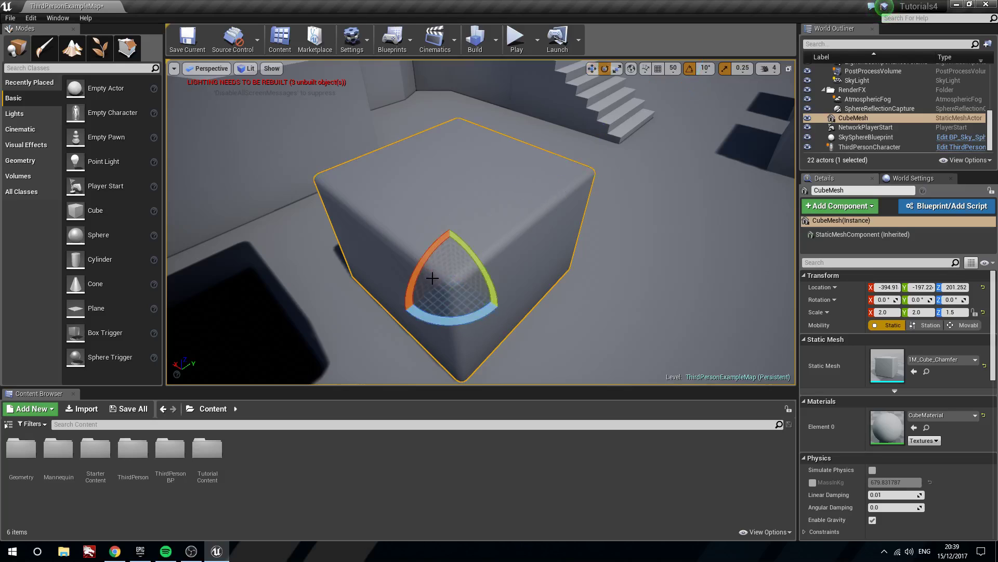
{"action": "left_click_drag", "start_coordinate": [415, 319], "coordinate": [393, 297]}
{"action": "key", "text": "ctrl+z"}
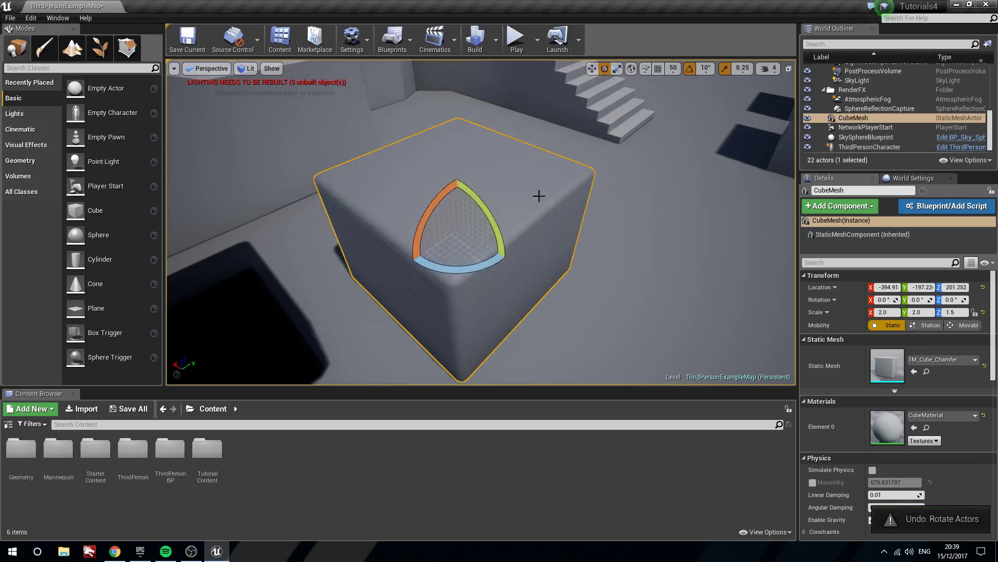
Reselect the cube, try vertex-snapping its pivot to the cube's lower side corner, and undo the change.
{"action": "right_click_drag", "start_coordinate": [539, 194], "coordinate": [527, 177]}
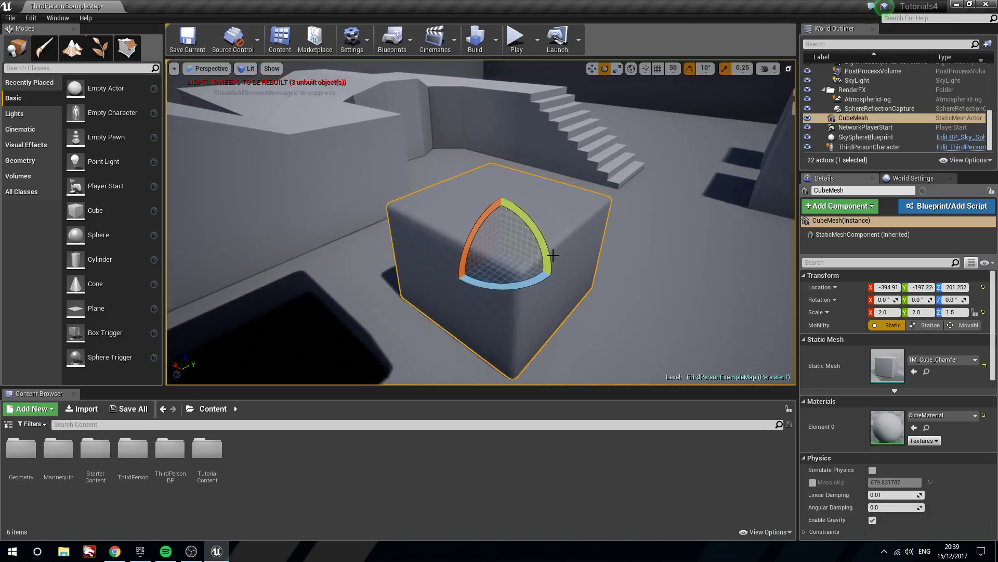
{"action": "left_click", "coordinate": [513, 223]}
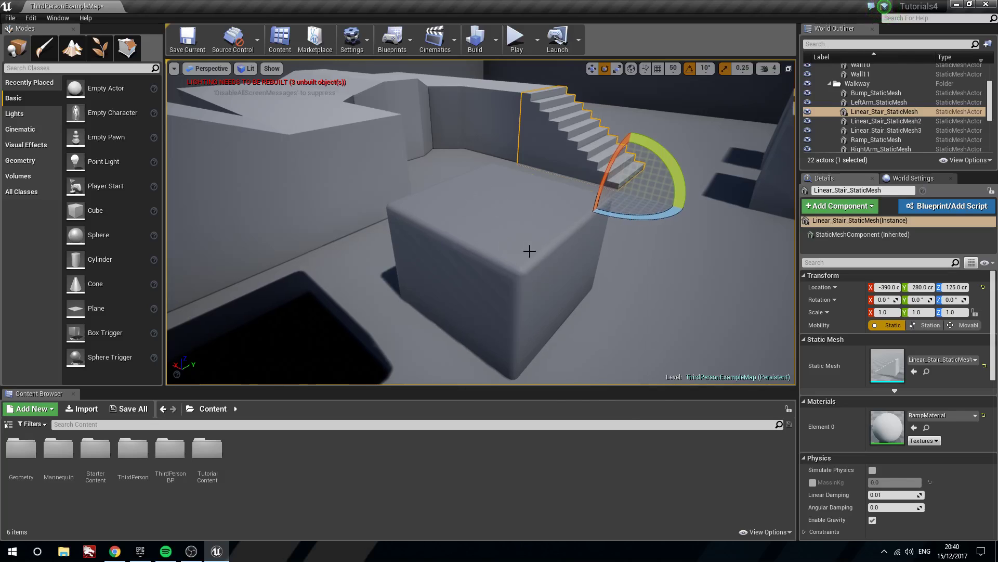
{"action": "left_click", "coordinate": [530, 250]}
{"action": "key", "text": "f"}
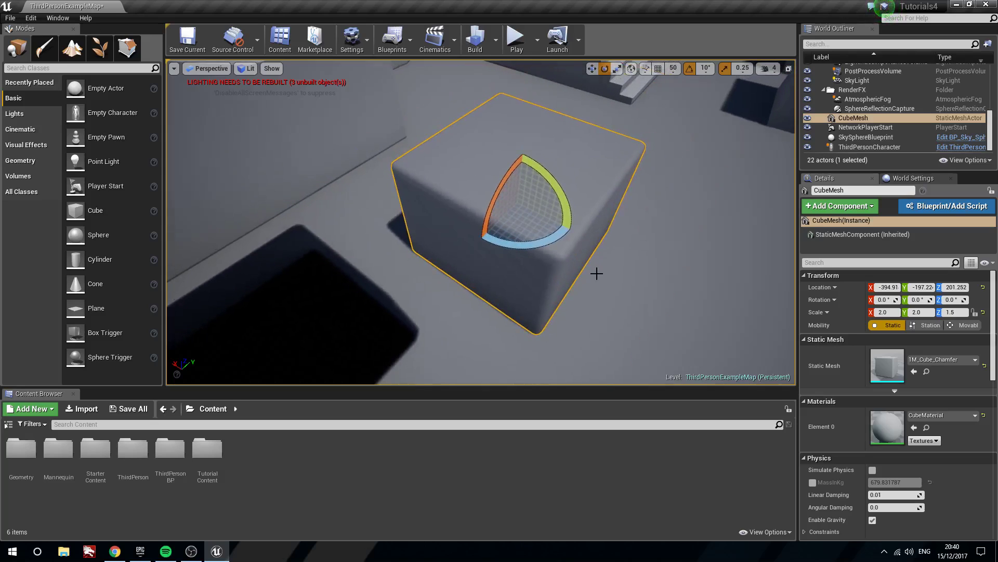
{"action": "key", "text": "w"}
{"action": "mouse_move", "coordinate": [473, 255]}
{"action": "right_mouse_down"}
{"action": "mouse_move", "coordinate": [416, 247]}
{"action": "mouse_move", "coordinate": [472, 254]}
{"action": "right_mouse_up"}
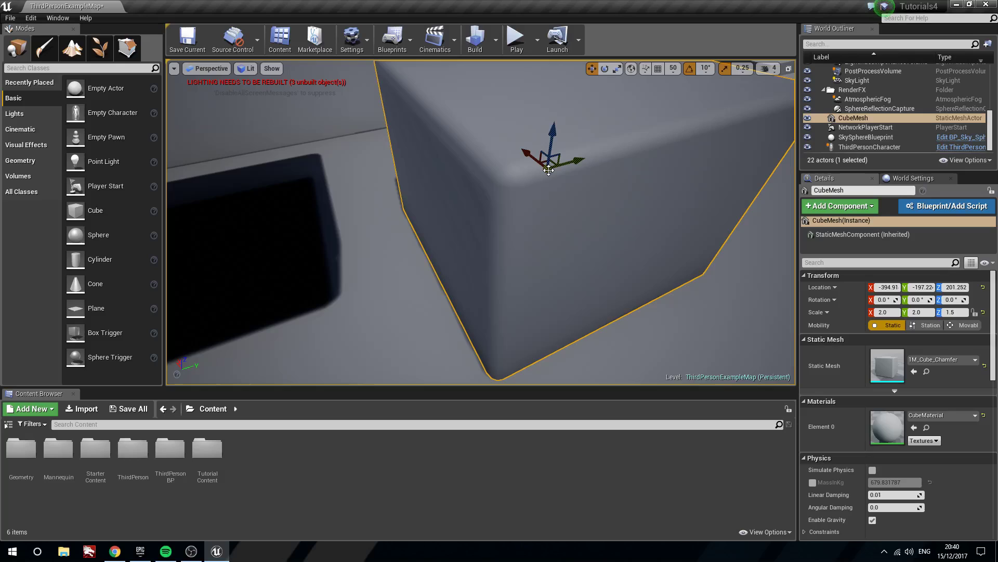
{"action": "middle_click_drag", "start_coordinate": [547, 169], "coordinate": [711, 268]}
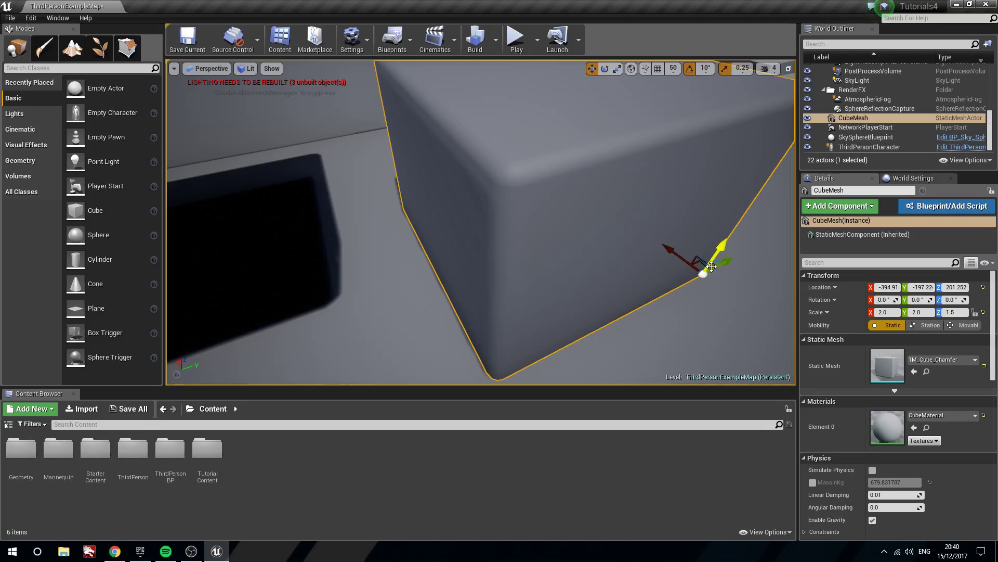
{"action": "key", "text": "ctrl+z"}
Select Linear_Stair_StaticMesh3, try moving it toward the other staircase, and undo the moves.
{"action": "mouse_move", "coordinate": [715, 324]}
{"action": "right_mouse_down"}
{"action": "mouse_move", "coordinate": [769, 271]}
{"action": "mouse_move", "coordinate": [832, 245]}
{"action": "mouse_move", "coordinate": [715, 321]}
{"action": "right_mouse_up"}
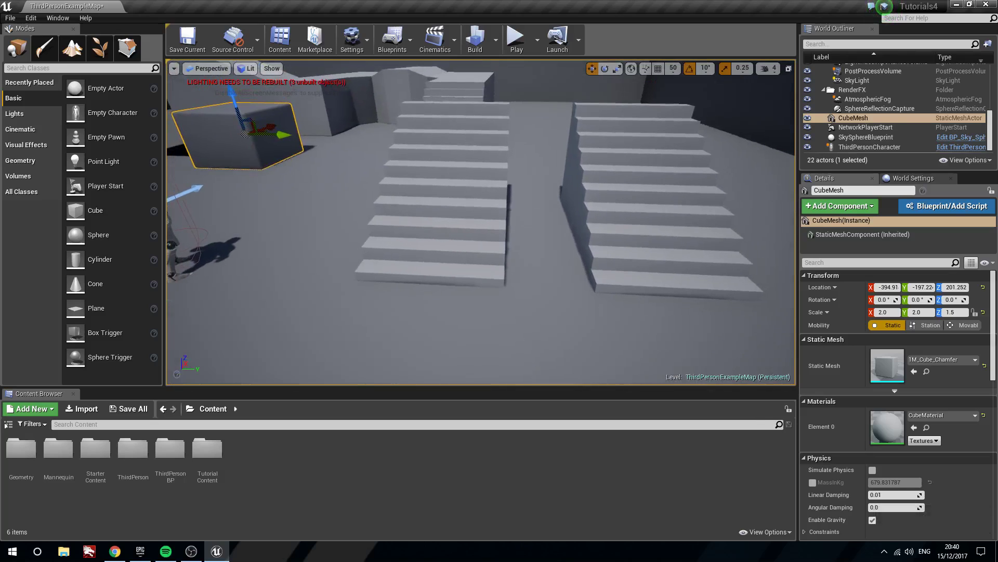
{"action": "left_click", "coordinate": [438, 223]}
{"action": "right_click_drag", "start_coordinate": [438, 222], "coordinate": [484, 224]}
{"action": "left_click_drag", "start_coordinate": [242, 290], "coordinate": [697, 325]}
{"action": "key", "text": "ctrl+z"}
{"action": "key", "text": "ctrl+z"}
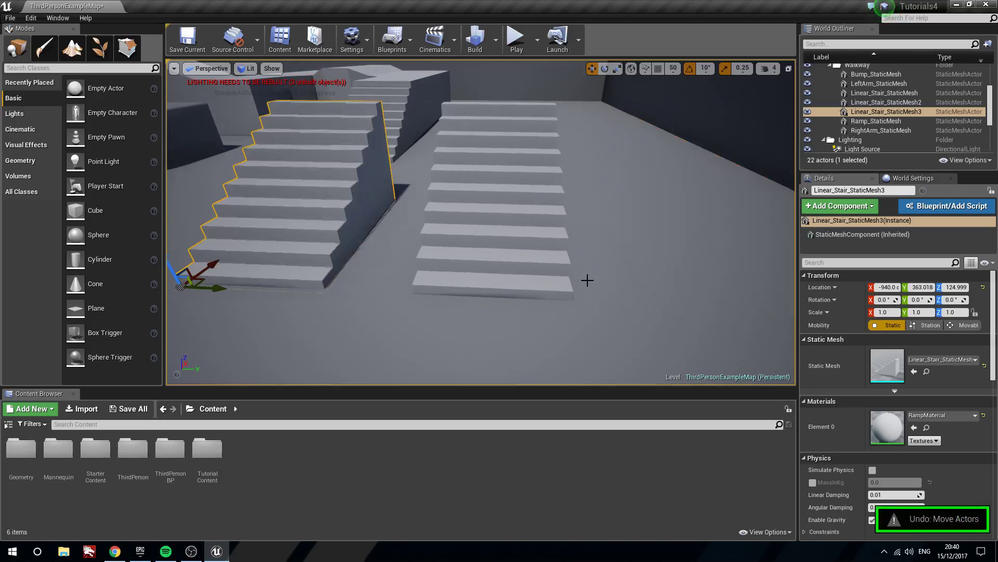
Select Linear_Stair_StaticMesh2 and vertex-snap it along Y to 563.018 against the side of the neighbouring staircase.
{"action": "left_click", "coordinate": [476, 272]}
{"action": "key", "text": "f"}
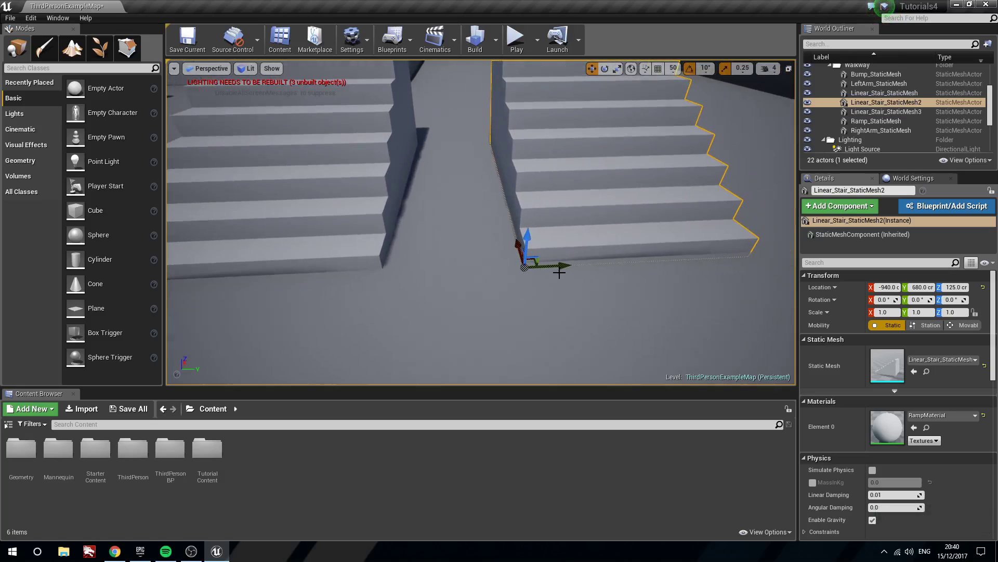
{"action": "mouse_move", "coordinate": [559, 271]}
{"action": "left_mouse_down"}
{"action": "mouse_move", "coordinate": [575, 265]}
{"action": "mouse_move", "coordinate": [564, 260]}
{"action": "mouse_move", "coordinate": [594, 288]}
{"action": "mouse_move", "coordinate": [564, 265]}
{"action": "left_mouse_up"}
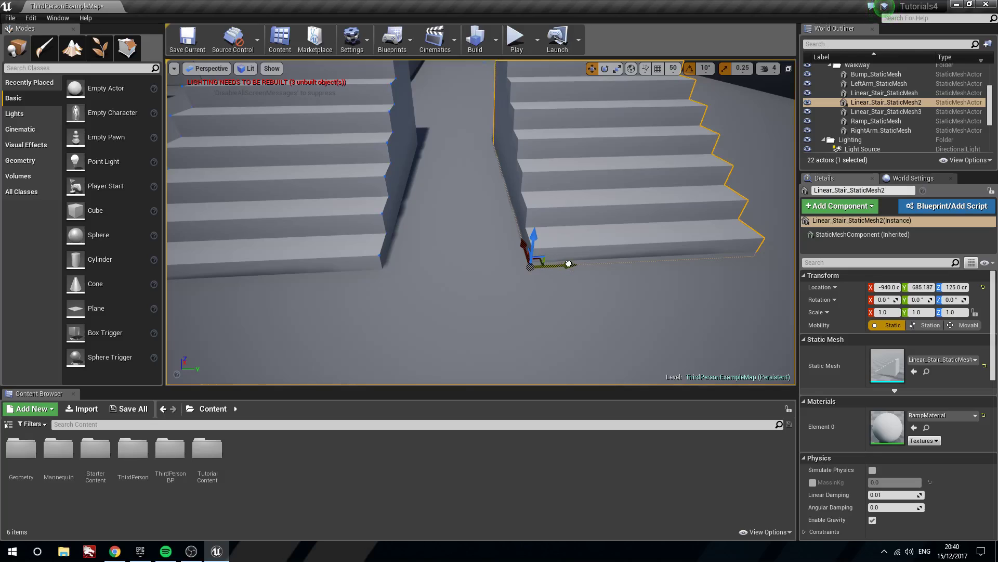
{"action": "left_click_drag", "start_coordinate": [562, 264], "coordinate": [597, 260]}
{"action": "key", "text": "ctrl+z"}
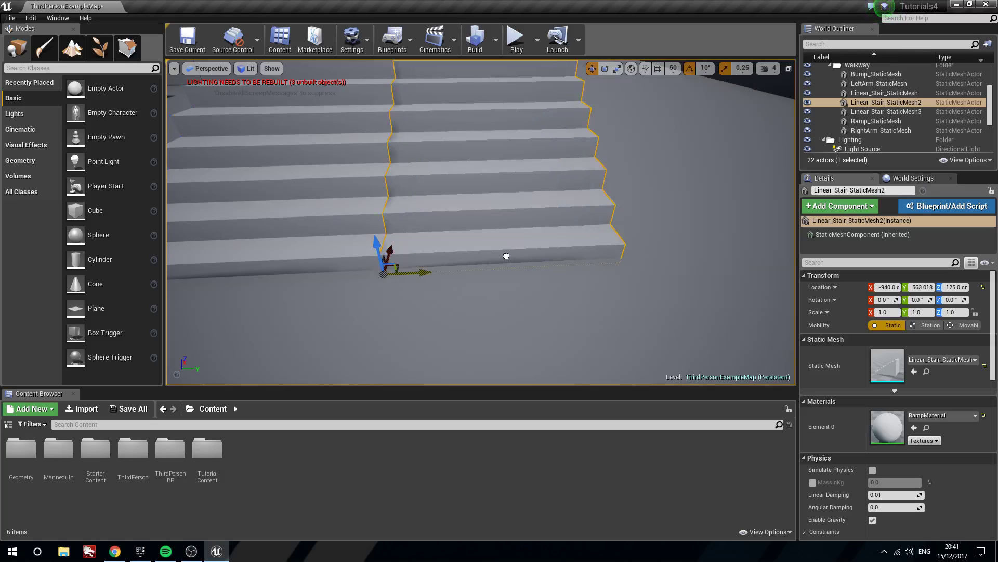
Move Linear_Stair_StaticMesh2 back and forth along Y, leaving it apart from the other staircase at Y 750.
{"action": "key", "text": "ctrl+y"}
{"action": "key", "text": "ctrl+z"}
{"action": "key", "text": "ctrl+y"}
{"action": "left_click_drag", "start_coordinate": [543, 260], "coordinate": [479, 258]}
{"action": "key", "text": "ctrl+z"}
{"action": "key", "text": "ctrl+y"}
{"action": "key", "text": "ctrl+z"}
{"action": "key", "text": "ctrl+y"}
{"action": "key", "text": "ctrl+z"}
{"action": "key", "text": "ctrl+y"}
{"action": "key", "text": "ctrl+z"}
{"action": "key", "text": "ctrl+y"}
{"action": "key", "text": "ctrl+z"}
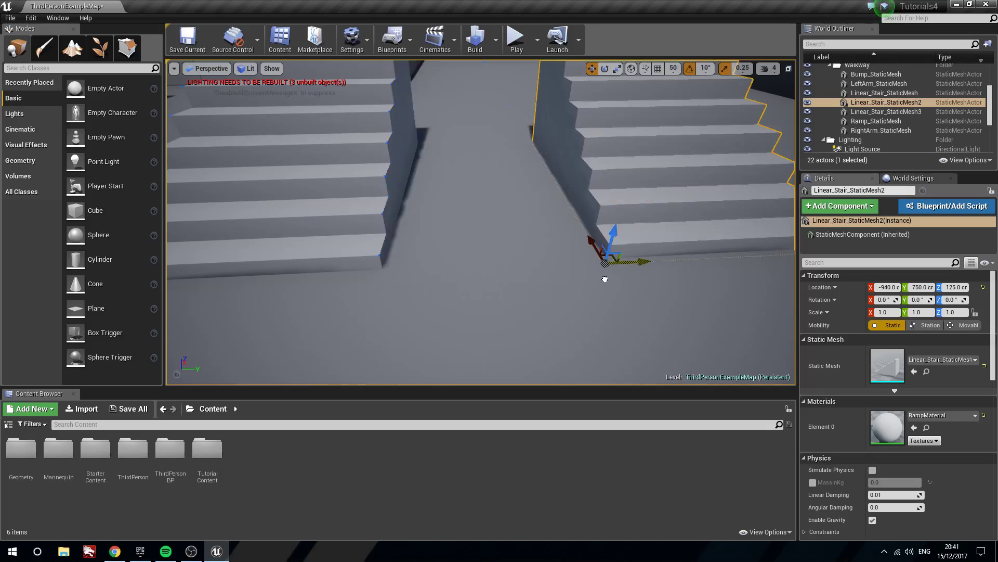
{"action": "key", "text": "ctrl+y"}
{"action": "left_click_drag", "start_coordinate": [599, 281], "coordinate": [640, 259]}
Select Linear_Stair_StaticMesh3 and vertex-snap its pivot to its lower front corner facing the other staircase.
{"action": "right_click_drag", "start_coordinate": [599, 278], "coordinate": [557, 260]}
{"action": "left_click", "coordinate": [561, 260]}
{"action": "left_click", "coordinate": [467, 219]}
{"action": "right_click_drag", "start_coordinate": [467, 219], "coordinate": [541, 234]}
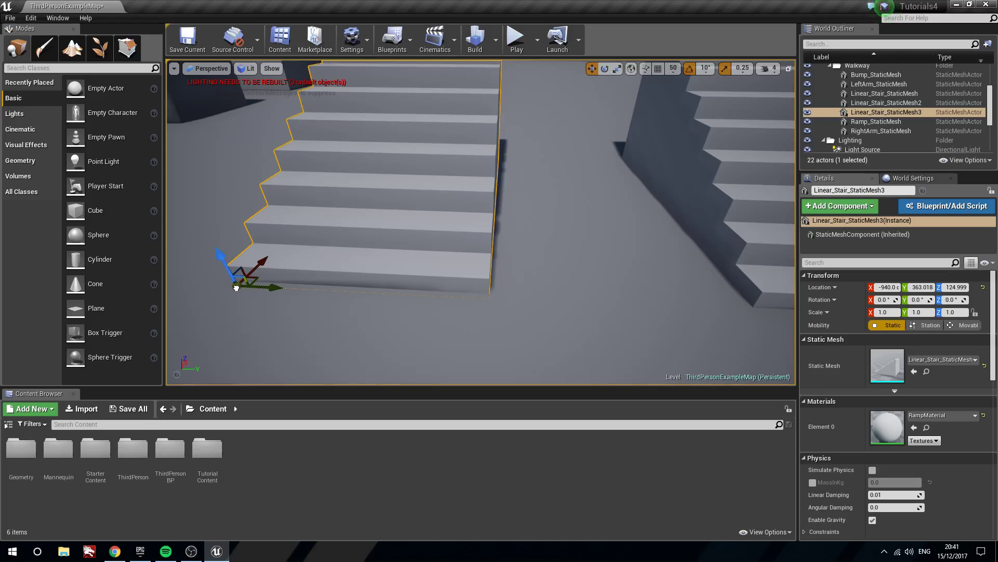
{"action": "middle_click_drag", "start_coordinate": [236, 287], "coordinate": [484, 272]}
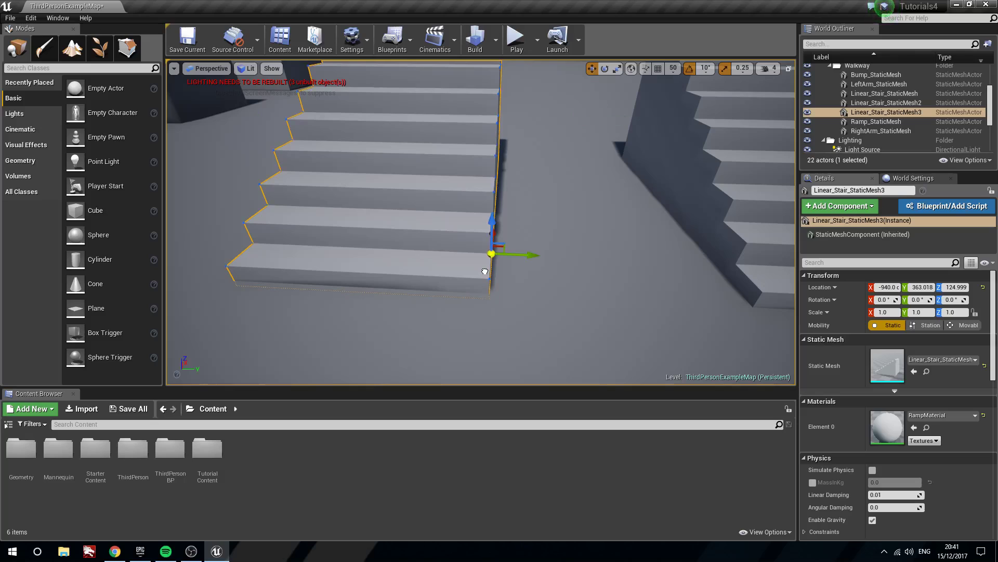
Vertex-snap Linear_Stair_StaticMesh3 along Y to about 550 against the other staircase and select the floor instead.
{"action": "mouse_move", "coordinate": [629, 330]}
{"action": "right_mouse_down"}
{"action": "mouse_move", "coordinate": [564, 333]}
{"action": "mouse_move", "coordinate": [538, 374]}
{"action": "mouse_move", "coordinate": [499, 317]}
{"action": "mouse_move", "coordinate": [539, 338]}
{"action": "mouse_move", "coordinate": [640, 330]}
{"action": "right_mouse_up"}
{"action": "right_click_drag", "start_coordinate": [466, 281], "coordinate": [401, 328]}
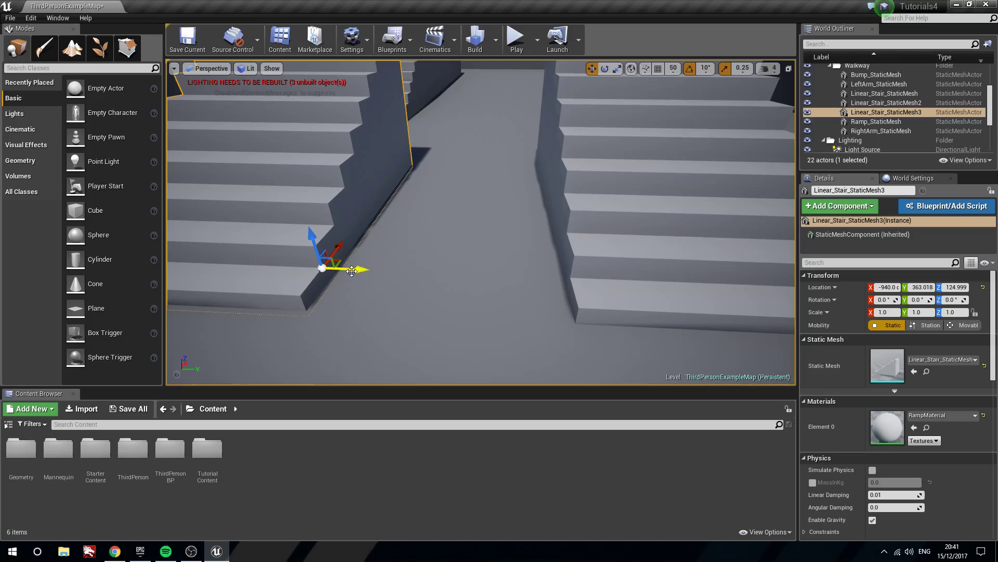
{"action": "left_click_drag", "start_coordinate": [352, 270], "coordinate": [477, 289]}
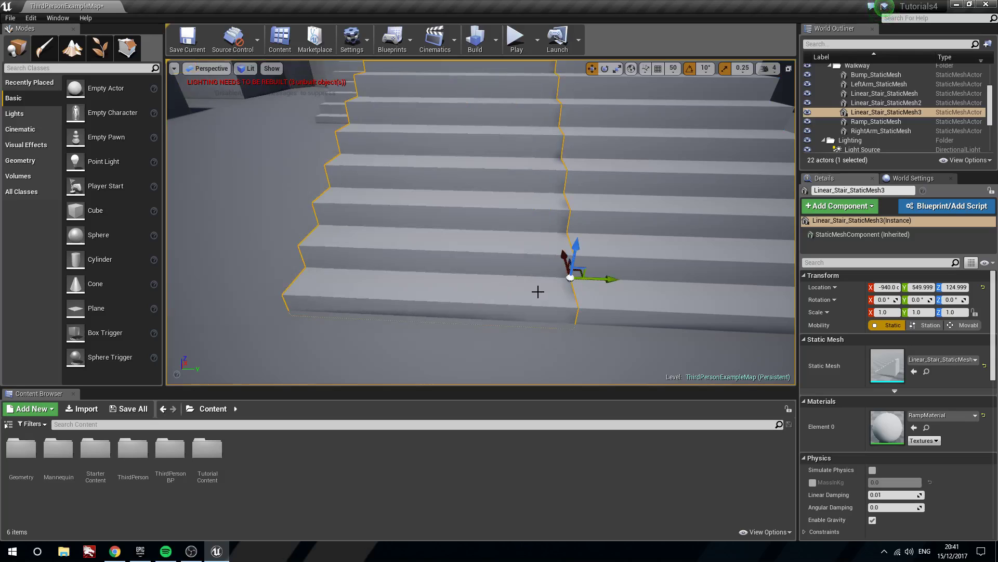
{"action": "right_click_drag", "start_coordinate": [537, 287], "coordinate": [569, 307]}
{"action": "left_click", "coordinate": [588, 307]}
Examine the two joined staircases and the surrounding arena from several viewpoints.
{"action": "key", "text": "s"}
{"action": "key", "text": "w"}
{"action": "right_click_drag", "start_coordinate": [614, 275], "coordinate": [614, 275]}
{"action": "key", "text": "s"}
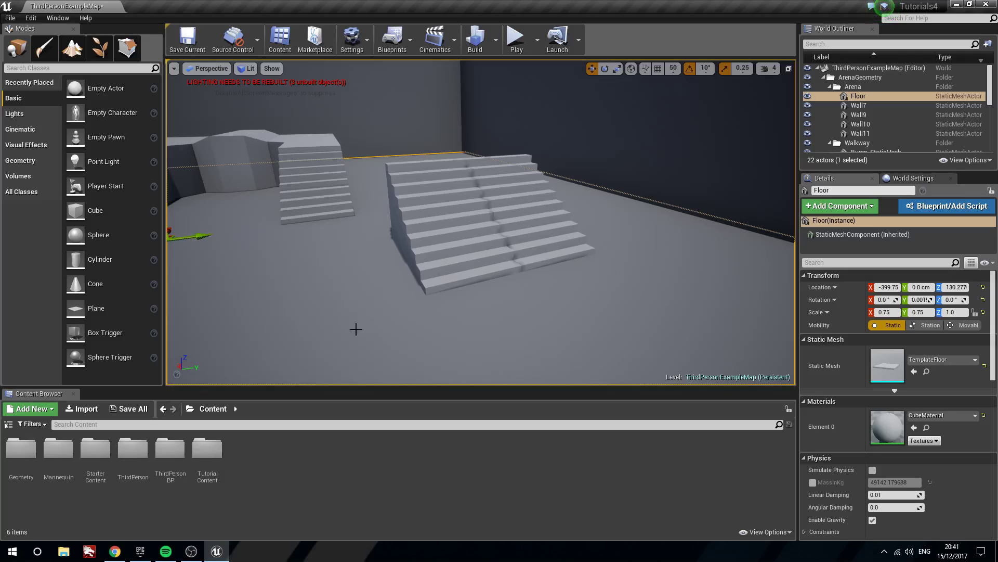
{"action": "right_click_drag", "start_coordinate": [572, 267], "coordinate": [515, 268]}
{"action": "key", "text": "d"}
{"action": "key", "text": "a"}
{"action": "key", "text": "s"}
{"action": "mouse_move", "coordinate": [512, 184]}
{"action": "right_mouse_down"}
{"action": "mouse_move", "coordinate": [567, 182]}
{"action": "mouse_move", "coordinate": [513, 184]}
{"action": "right_mouse_up"}
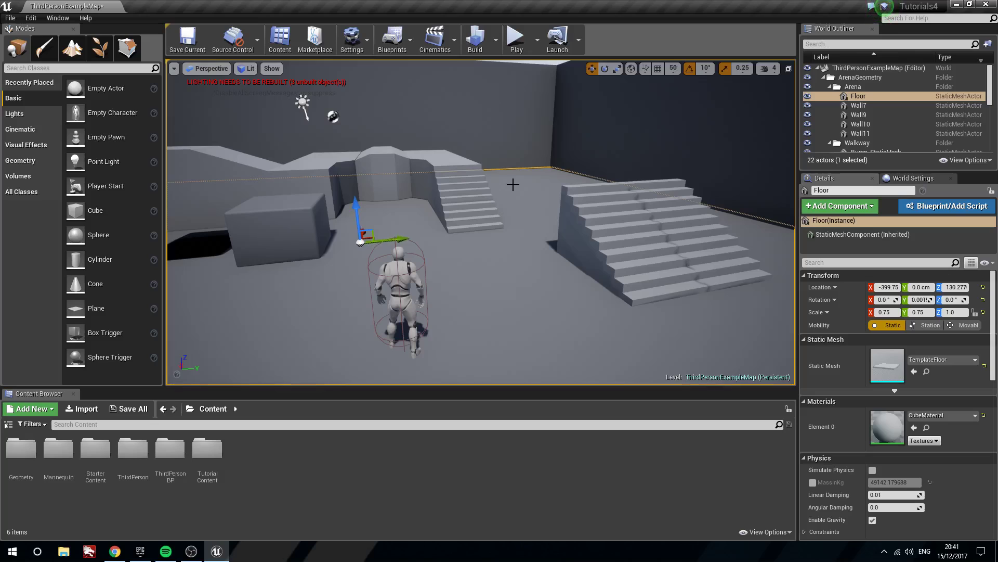
{"action": "mouse_move", "coordinate": [496, 234]}
{"action": "right_mouse_down"}
{"action": "mouse_move", "coordinate": [557, 258]}
{"action": "mouse_move", "coordinate": [486, 226]}
{"action": "mouse_move", "coordinate": [513, 228]}
{"action": "right_mouse_up"}
{"action": "key", "text": "w"}
{"action": "key", "text": "s"}
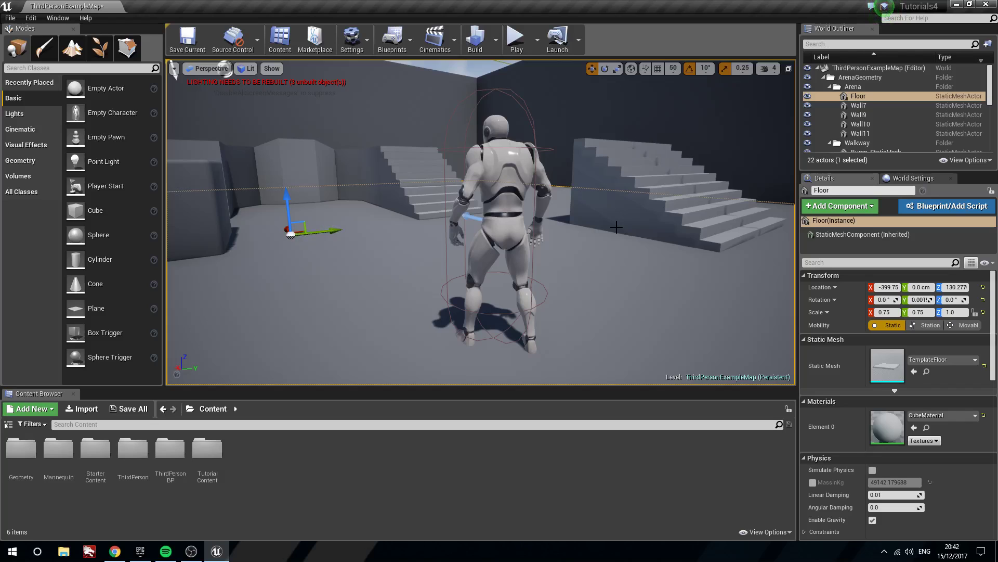
Examine the mannequin character and the surrounding arena up close and from several sides.
{"action": "mouse_move", "coordinate": [617, 227]}
{"action": "right_mouse_down"}
{"action": "mouse_move", "coordinate": [785, 234]}
{"action": "mouse_move", "coordinate": [510, 225]}
{"action": "mouse_move", "coordinate": [616, 227]}
{"action": "right_mouse_up"}
{"action": "key", "text": "a"}
{"action": "key", "text": "d"}
{"action": "key", "text": "d"}
{"action": "key", "text": "w"}
{"action": "key", "text": "s"}
{"action": "key", "text": "w"}
{"action": "key", "text": "s"}
{"action": "key", "text": "w"}
{"action": "key", "text": "s"}
{"action": "key", "text": "w"}
{"action": "key", "text": "w"}
{"action": "key", "text": "s"}
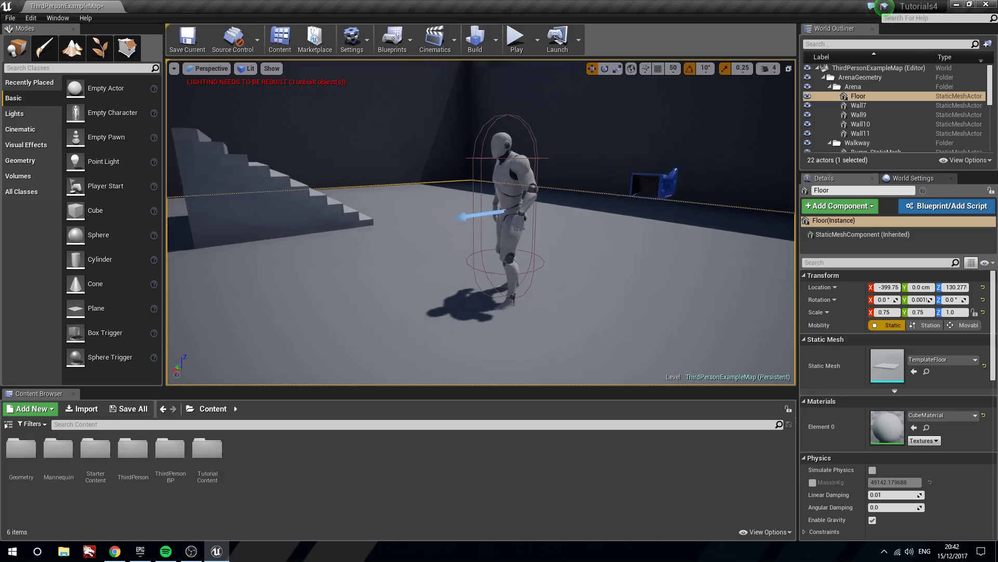
{"action": "key", "text": "d"}
{"action": "mouse_move", "coordinate": [616, 228]}
{"action": "right_mouse_down"}
{"action": "mouse_move", "coordinate": [605, 227]}
{"action": "mouse_move", "coordinate": [632, 235]}
{"action": "mouse_move", "coordinate": [512, 226]}
{"action": "mouse_move", "coordinate": [733, 237]}
{"action": "mouse_move", "coordinate": [616, 230]}
{"action": "mouse_move", "coordinate": [694, 251]}
{"action": "mouse_move", "coordinate": [710, 247]}
{"action": "mouse_move", "coordinate": [559, 234]}
{"action": "mouse_move", "coordinate": [676, 265]}
{"action": "mouse_move", "coordinate": [616, 227]}
{"action": "right_mouse_up"}
{"action": "key", "text": "a"}
{"action": "key", "text": "s"}
{"action": "key", "text": "a"}
{"action": "key", "text": "d"}
{"action": "key", "text": "w"}
{"action": "key", "text": "s"}
{"action": "key", "text": "a"}
{"action": "key", "text": "w"}
{"action": "key", "text": "s"}
{"action": "key", "text": "d"}
{"action": "key", "text": "w"}
{"action": "key", "text": "s"}
{"action": "key", "text": "d"}
{"action": "key", "text": "a"}
{"action": "key", "text": "w"}
{"action": "key", "text": "s"}
{"action": "key", "text": "w"}
{"action": "key", "text": "s"}
{"action": "key", "text": "d"}
{"action": "key", "text": "a"}
{"action": "key", "text": "w"}
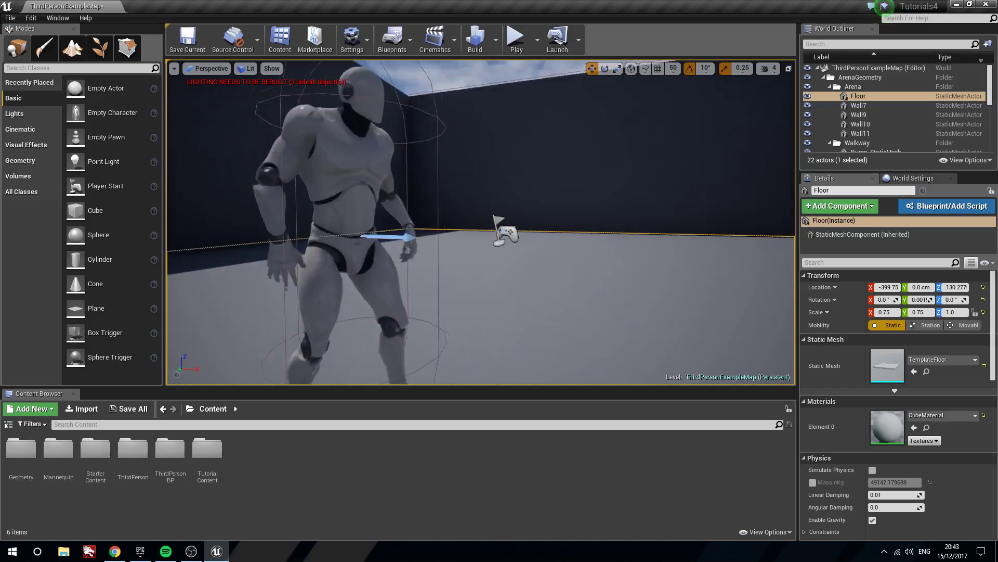
{"action": "right_click_drag", "start_coordinate": [550, 240], "coordinate": [550, 240]}
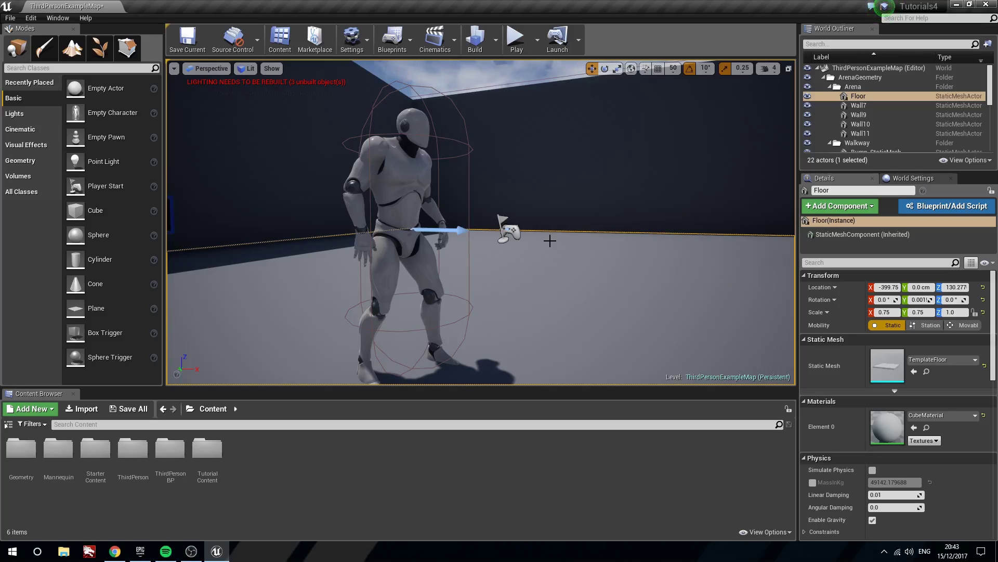
{"action": "right_click_drag", "start_coordinate": [412, 241], "coordinate": [388, 228]}
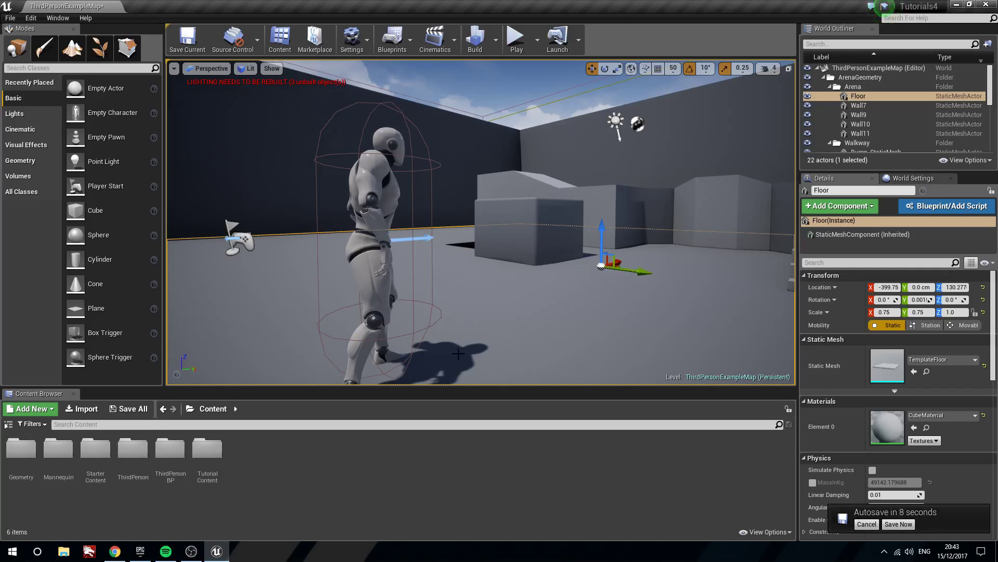
Cancel the pending autosave and keep viewing the mannequin and the arena blocks.
{"action": "left_click", "coordinate": [866, 524]}
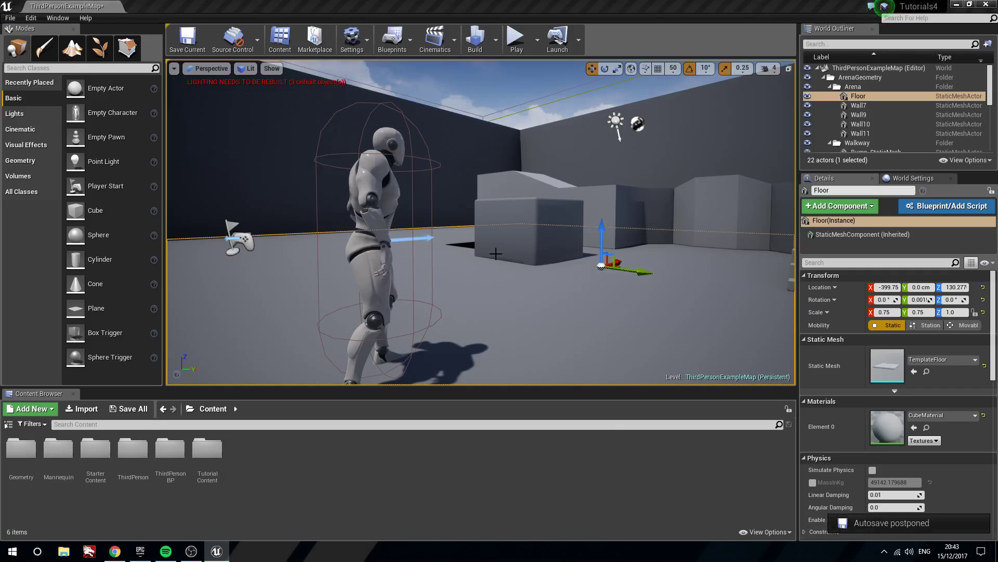
{"action": "right_click_drag", "start_coordinate": [495, 253], "coordinate": [495, 269]}
{"action": "key", "text": "w"}
{"action": "key", "text": "s"}
{"action": "key", "text": "s"}
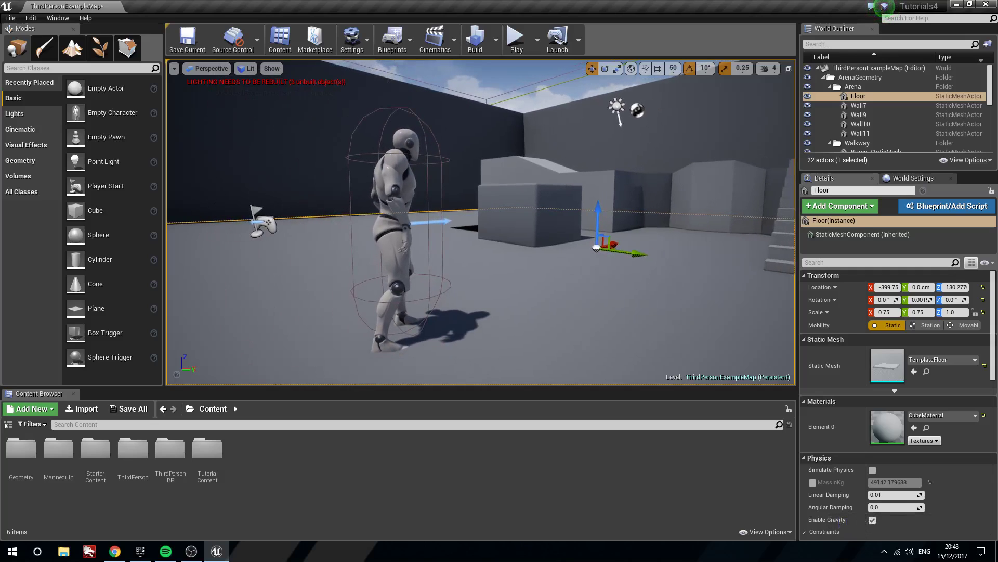